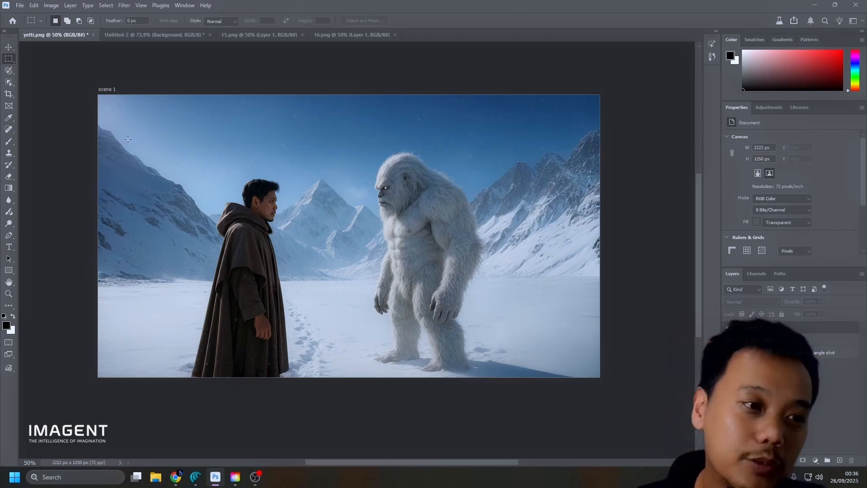
Select the entire image and run Generative Fill with Gemini 2.5 (Nano Banana) and the prompt "camera tilt to high angle"
left_click_drag(88, 89, 605, 381)
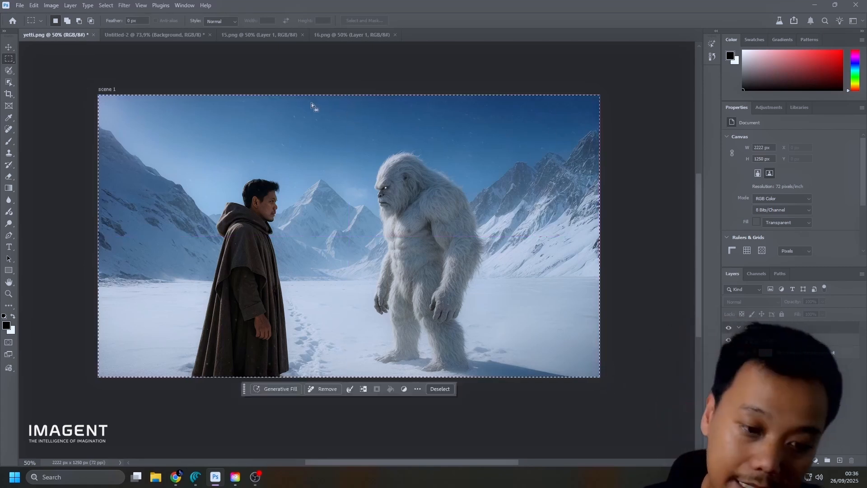
left_click(283, 390)
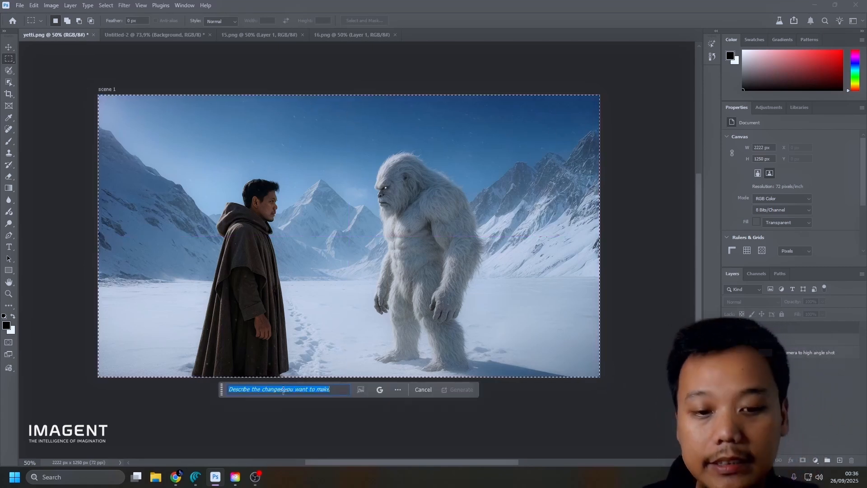
left_click(380, 391)
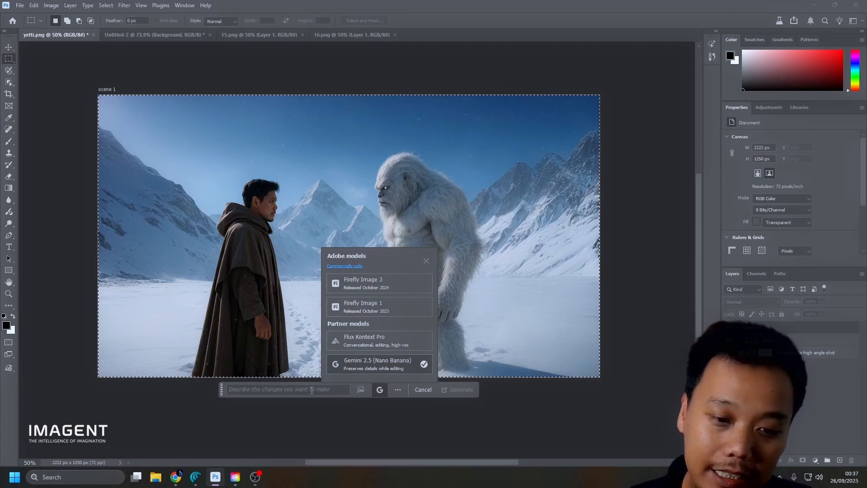
left_click(311, 389)
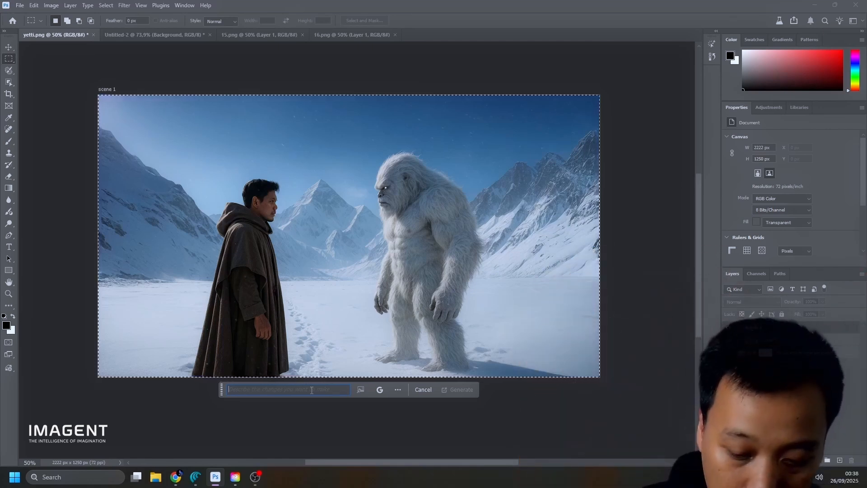
type("camera t")
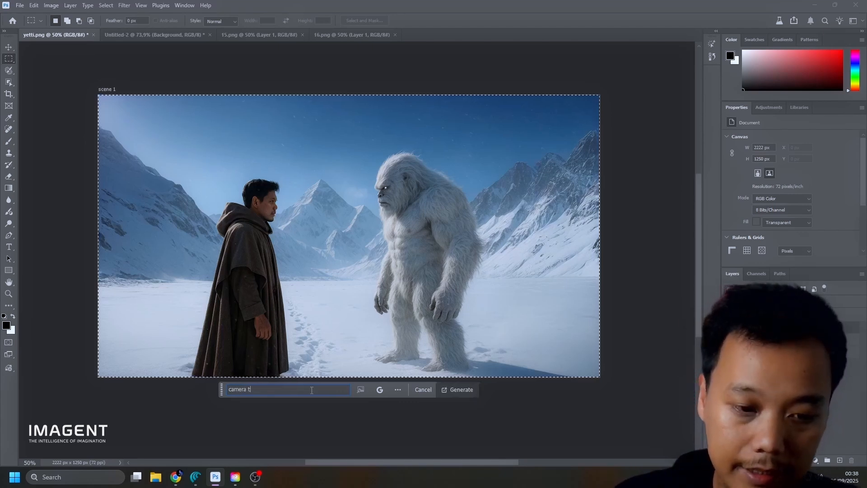
type("ilt to hig")
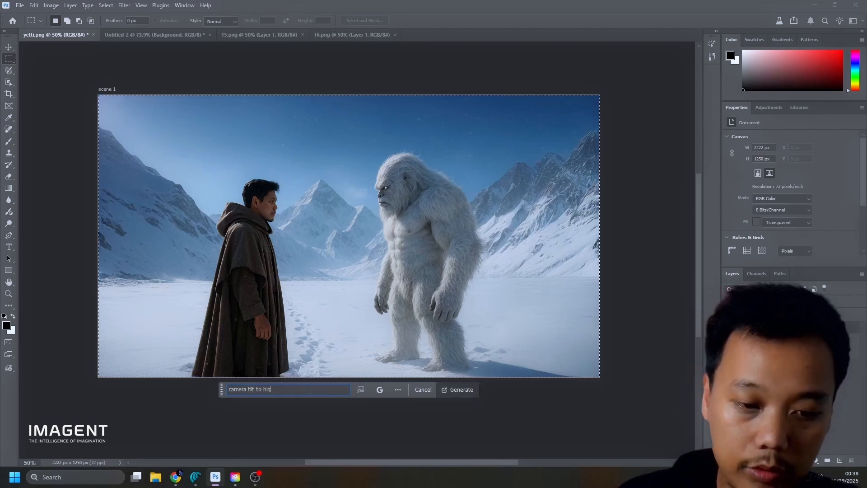
type("h angle")
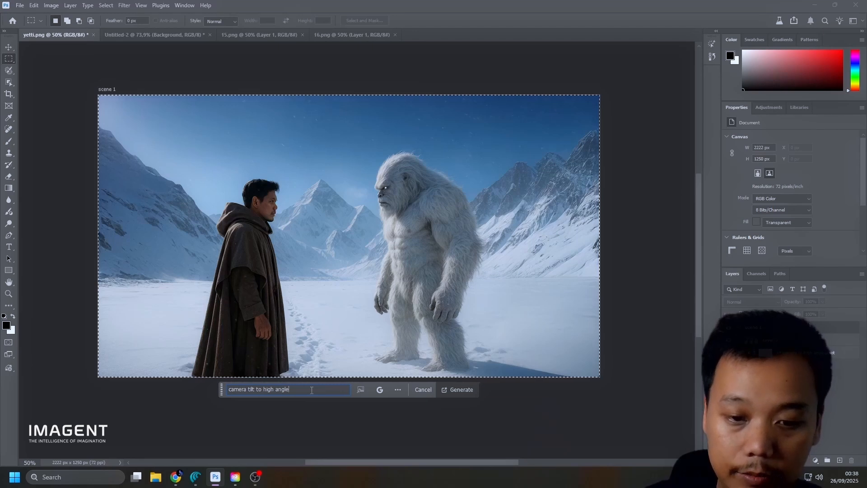
key("Return")
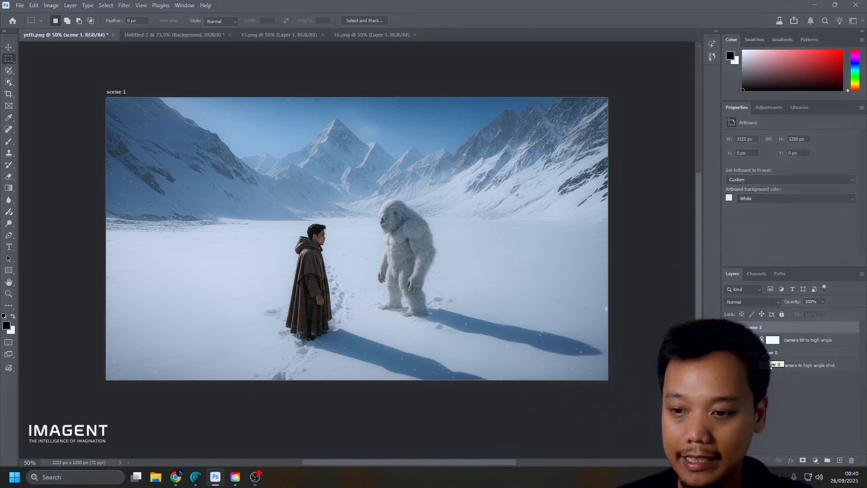
Compare the generated high-angle view with the original by toggling the generated layer's visibility
left_click(769, 353)
left_click(729, 339)
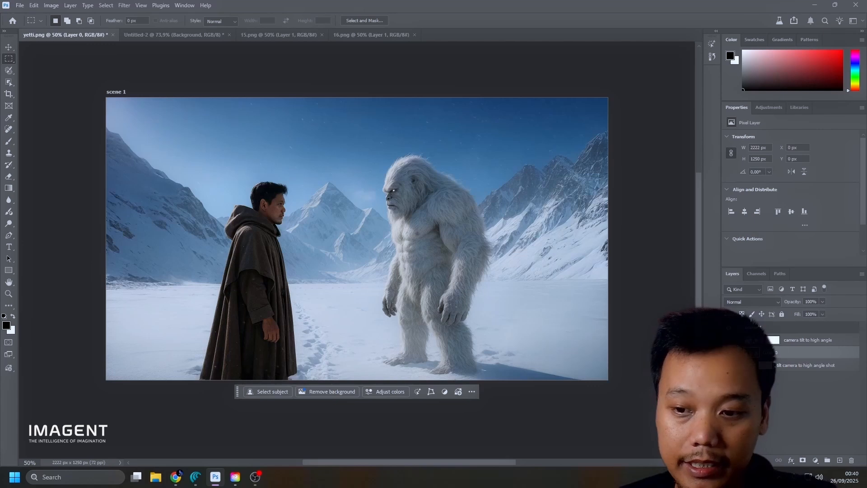
left_click(729, 340)
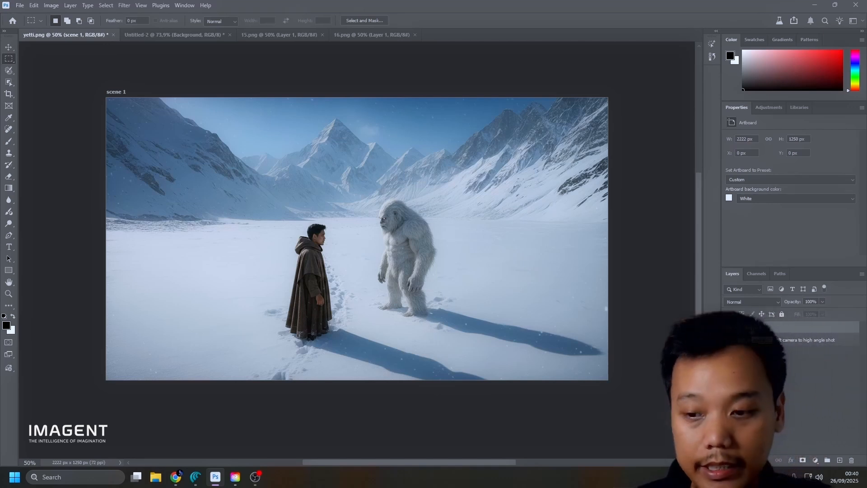
Duplicate the scene 1 artboard and delete the "camera tilt to high angle" layer from the copy
key("ctrl+j")
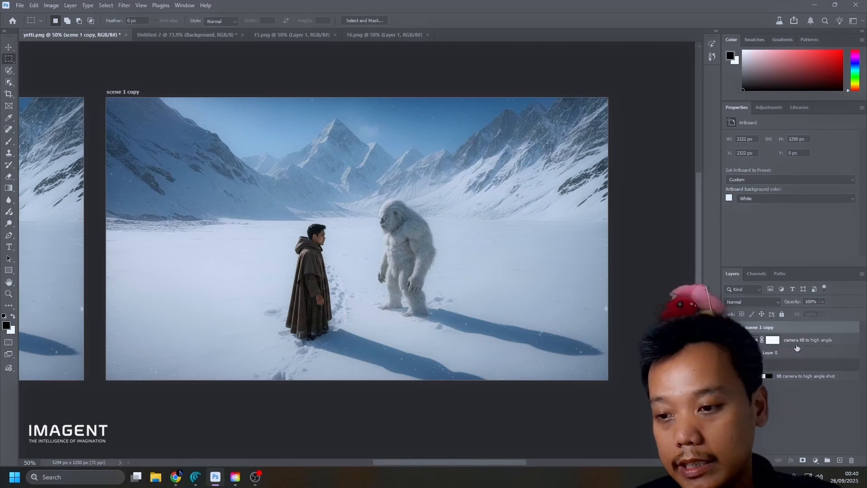
left_click(795, 345)
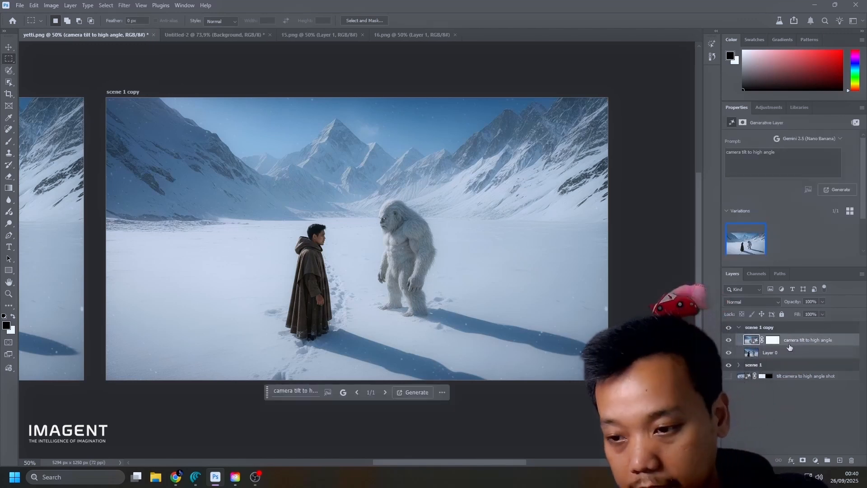
key("Delete")
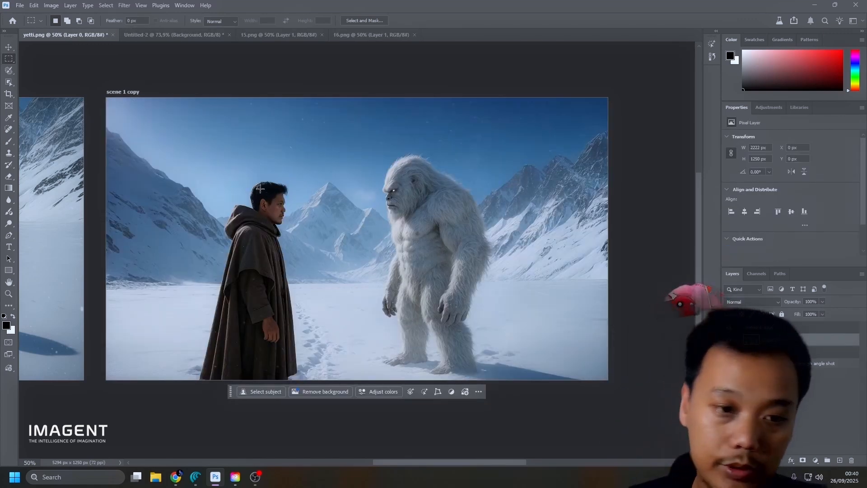
Select the whole scene 1 copy artboard and run Generative Fill with the prompt "change camera angle to wide angle, camera dolly zoom out"
scroll(323, 193, "up", 5)
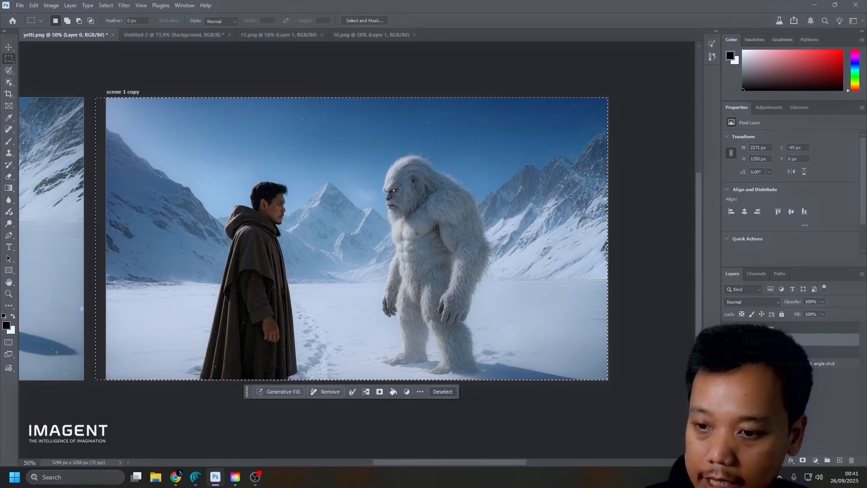
left_click(738, 327)
left_click(728, 339)
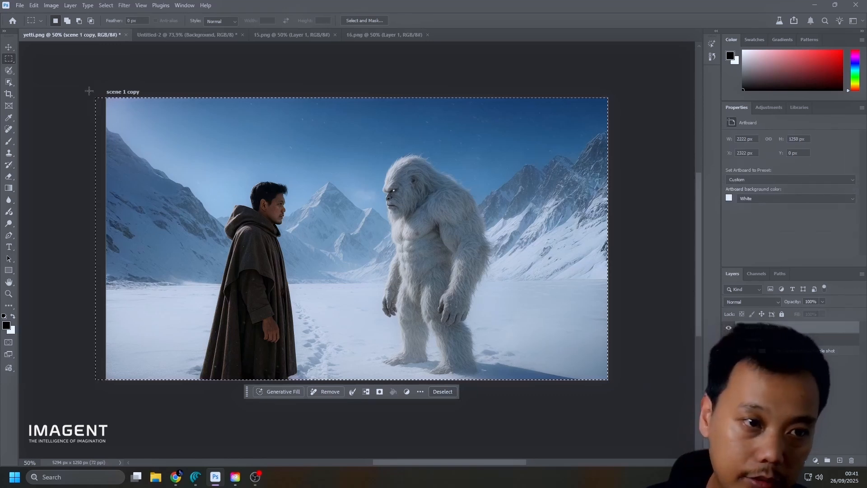
left_click_drag(89, 91, 608, 380)
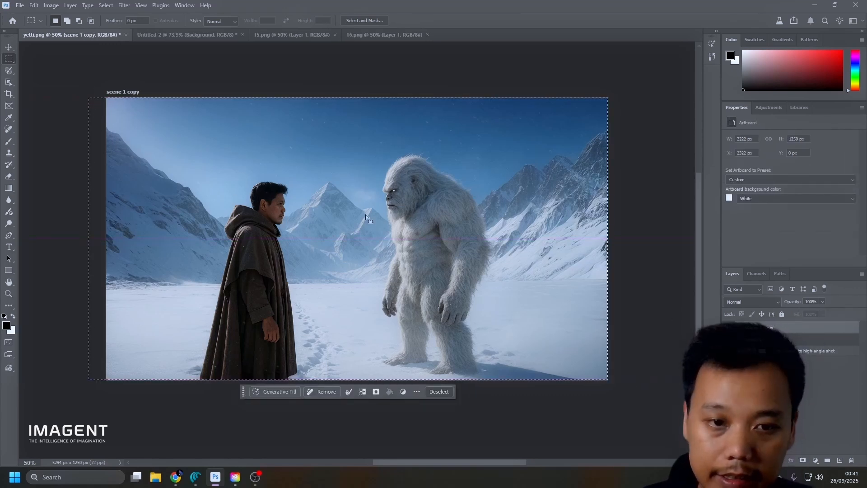
left_click(280, 391)
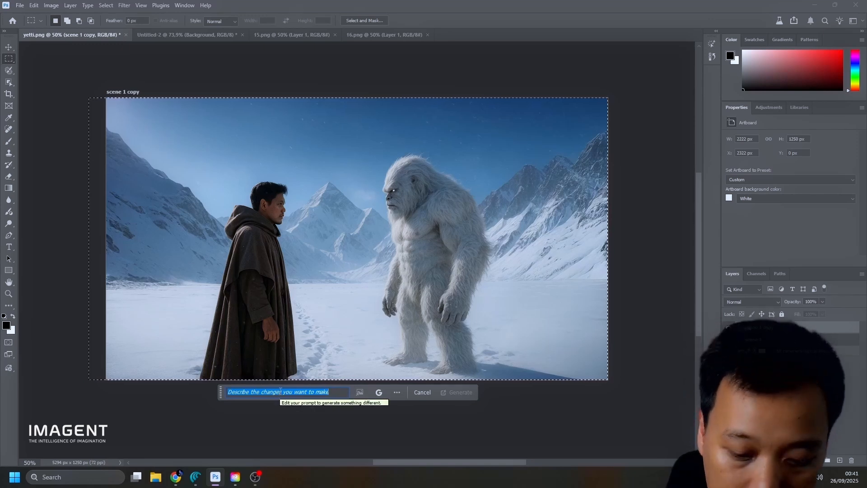
type("change ")
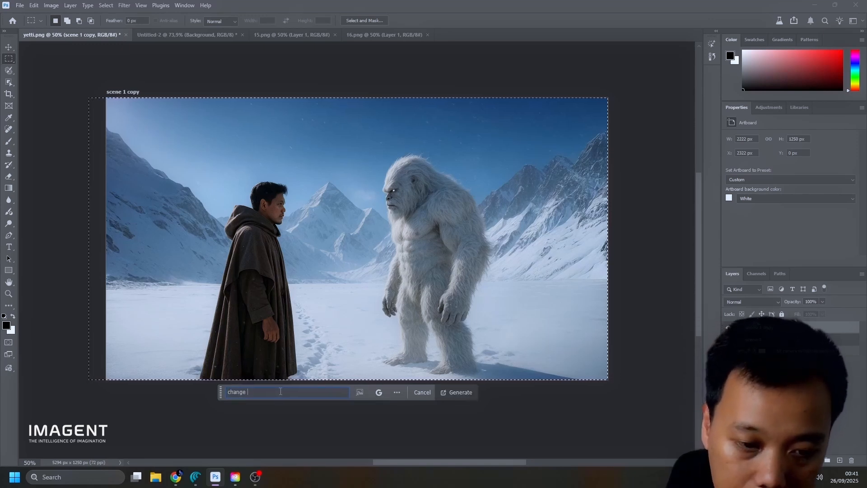
type("cama")
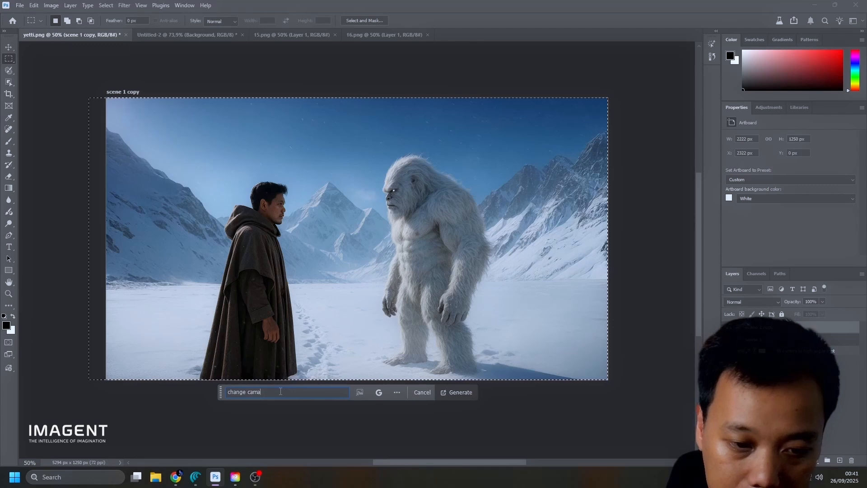
key("BackSpace")
type("era angle to")
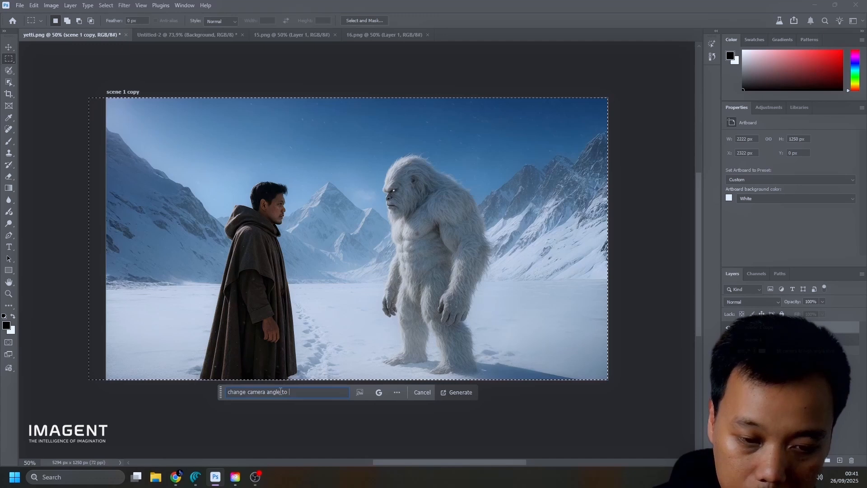
type("wide angle, camera dolly zoom out")
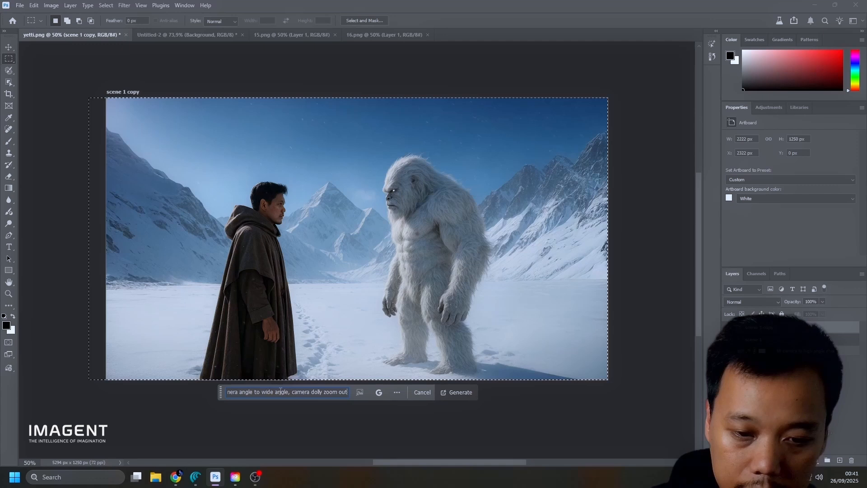
key("Return")
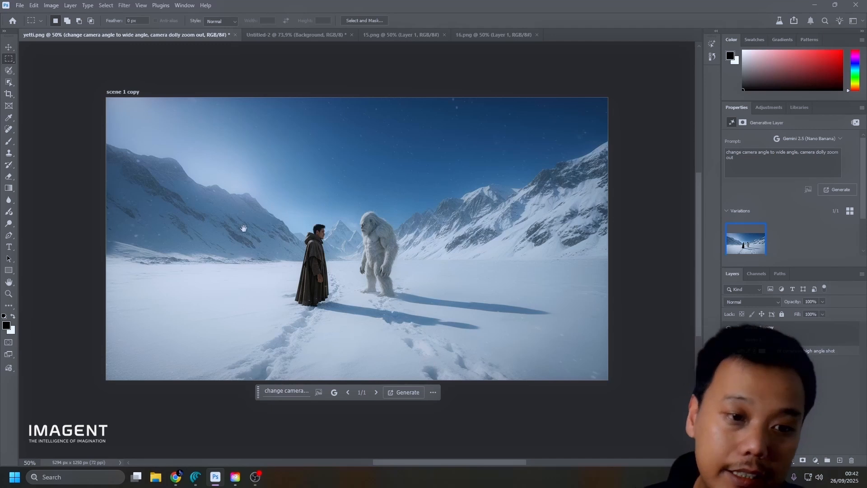
Compare the high-angle image in scene 1 with the wide-angle image in scene 1 copy
left_click_drag(244, 228, 401, 231)
scroll(385, 235, "down", 1)
left_click(294, 217, "ctrl")
left_click(323, 217, "ctrl+alt")
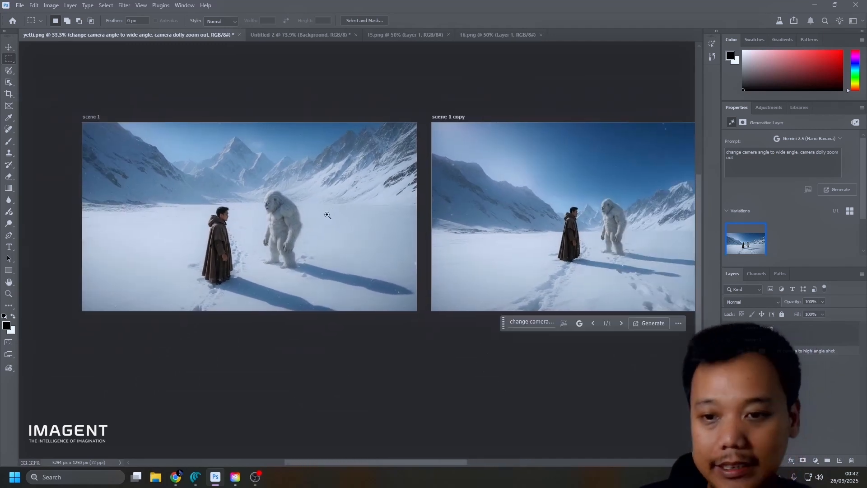
left_click(328, 215, "ctrl")
left_click(327, 215, "ctrl+alt")
left_click_drag(529, 193, 337, 193)
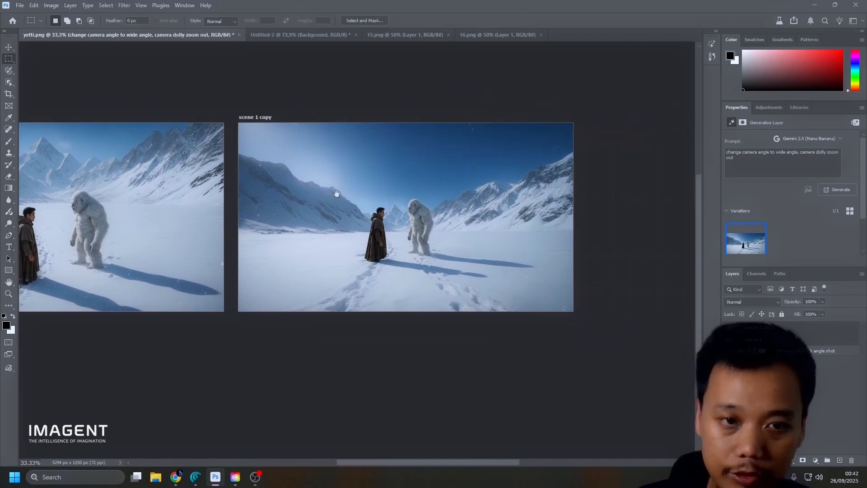
Duplicate the scene 1 copy artboard and delete the generated wide-angle layer from the duplicate, leaving its original image
left_click(9, 47)
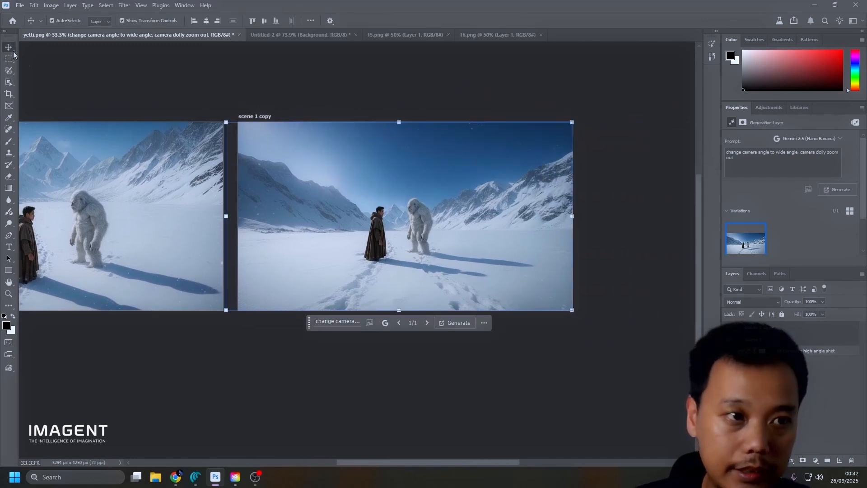
left_click(262, 117)
key("ctrl+j")
left_click_drag(396, 175, 485, 167)
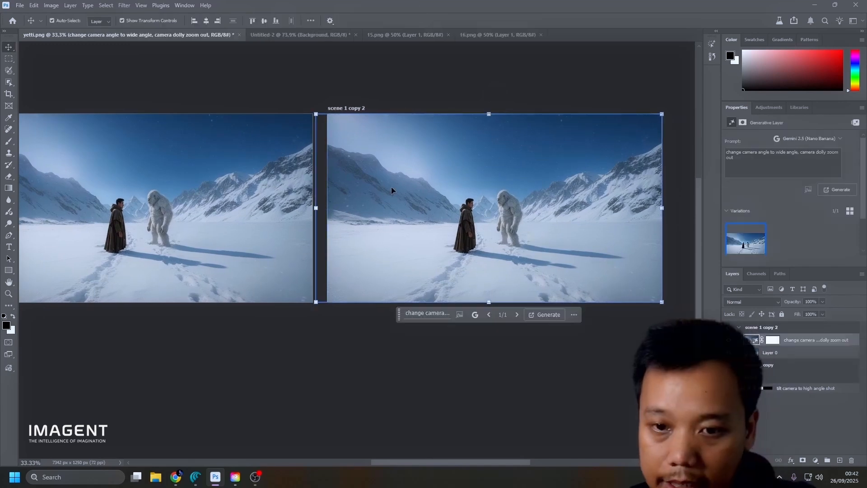
key("Delete")
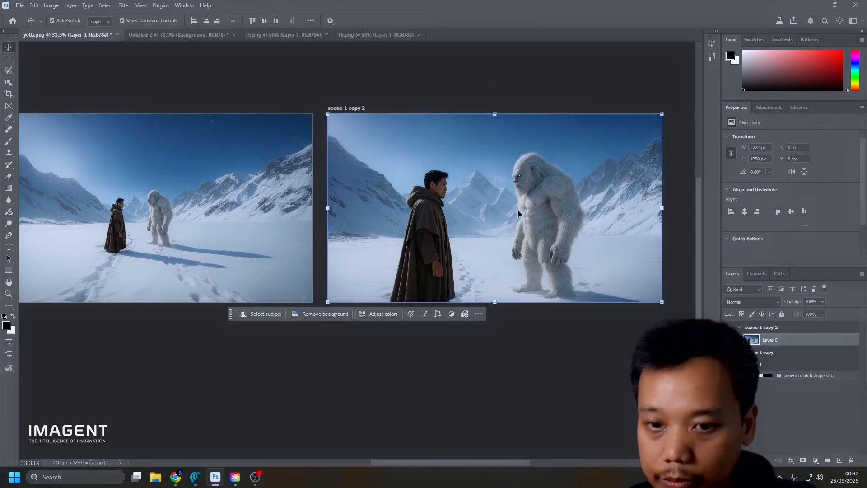
Move the scene 1 copy 2 artboard in front of scene 1 so the original image comes first in the row
scroll(518, 214, "down", 2)
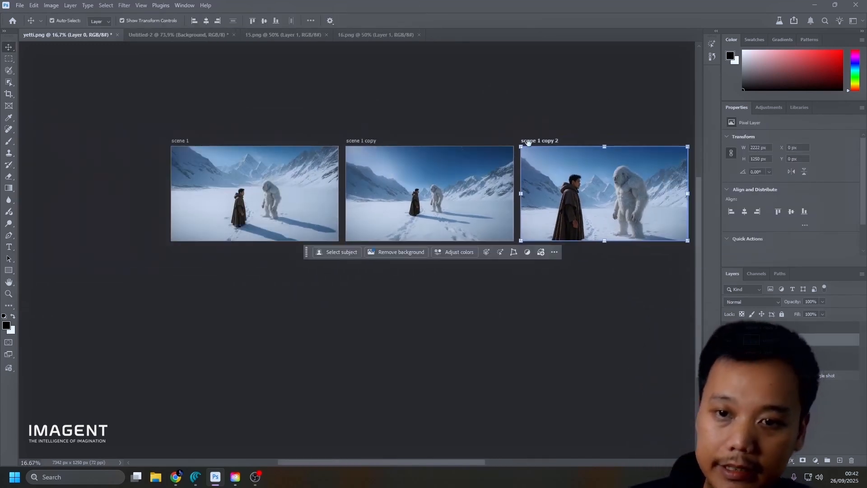
key("ctrl+t")
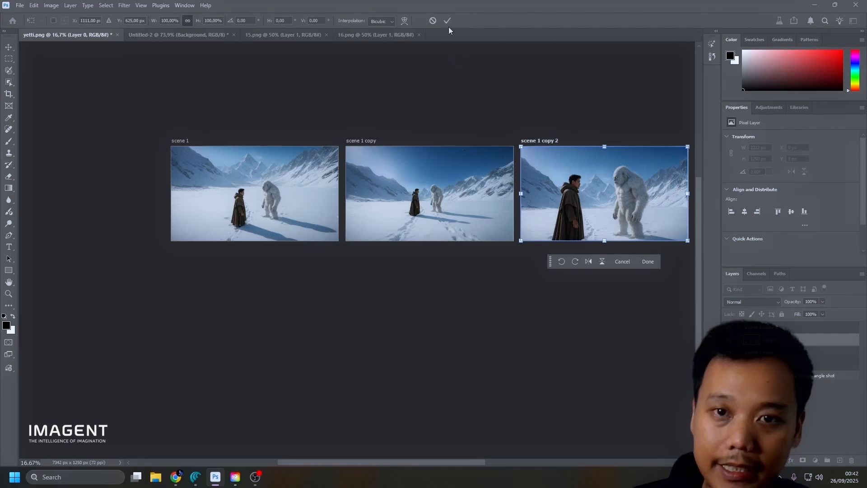
left_click(447, 21)
left_click_drag(540, 142, 51, 142)
left_click_drag(111, 100, 447, 123)
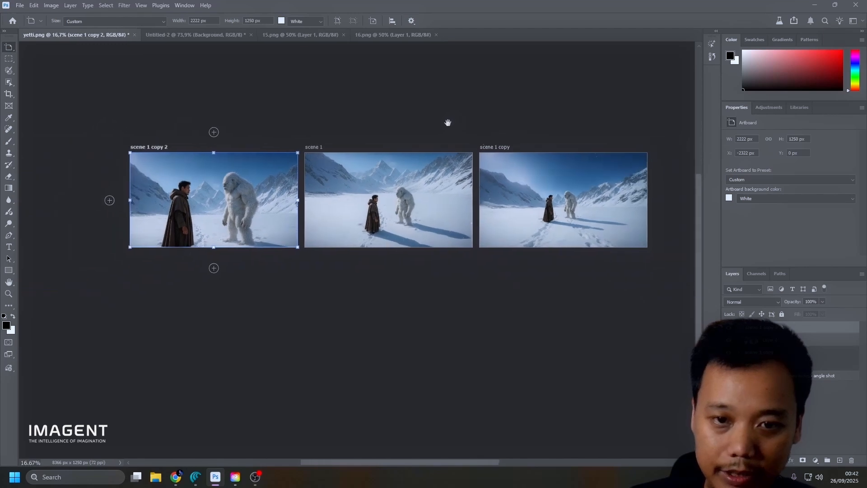
key("v")
left_click(194, 170)
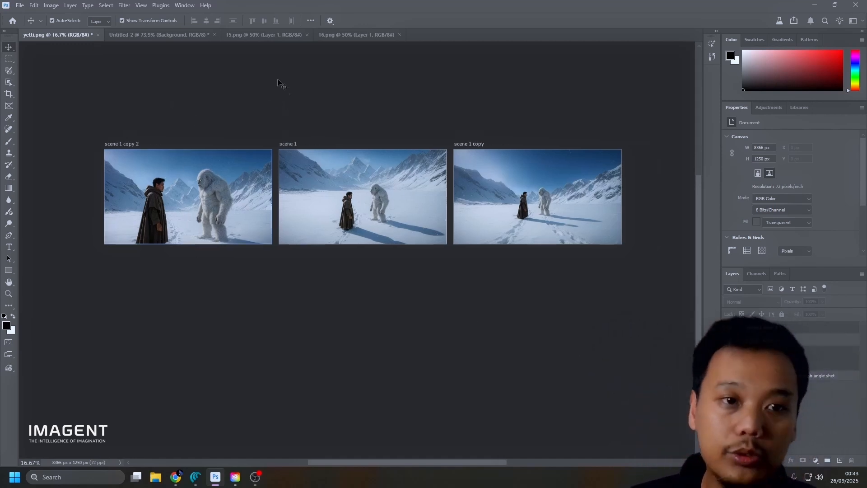
In the Untitled-2 document, shift the blue chair slightly right and up, and harmonize it with the room background
left_click(170, 35)
mouse_move(455, 211)
left_mouse_down()
mouse_move(457, 220)
mouse_move(441, 193)
mouse_move(459, 223)
left_mouse_up()
left_click(442, 194, "ctrl+alt")
left_click(458, 221, "ctrl")
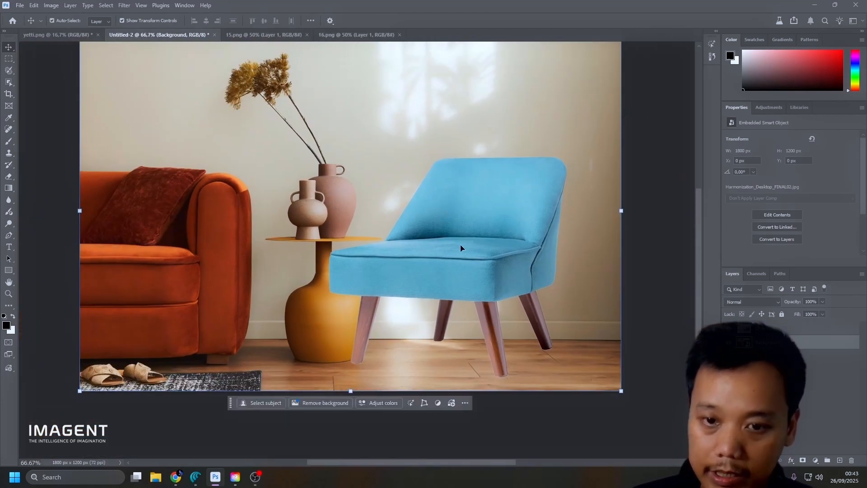
left_click_drag(460, 244, 484, 248)
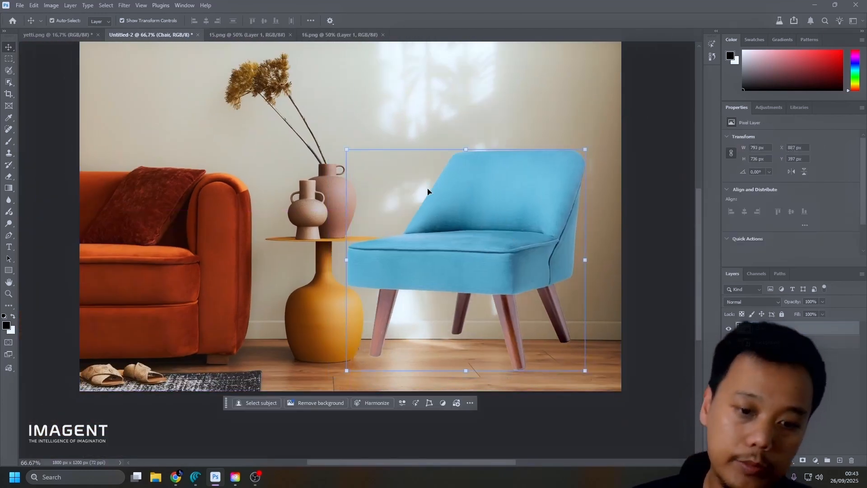
left_click(367, 403)
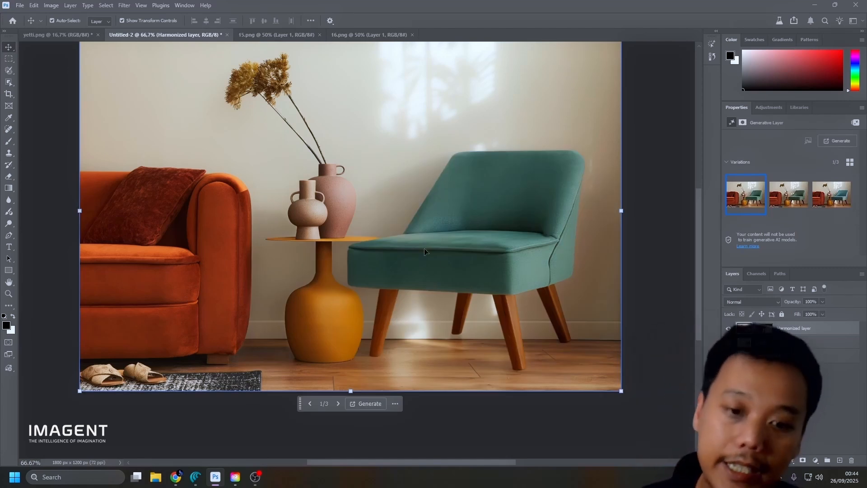
left_click_drag(452, 225, 441, 254)
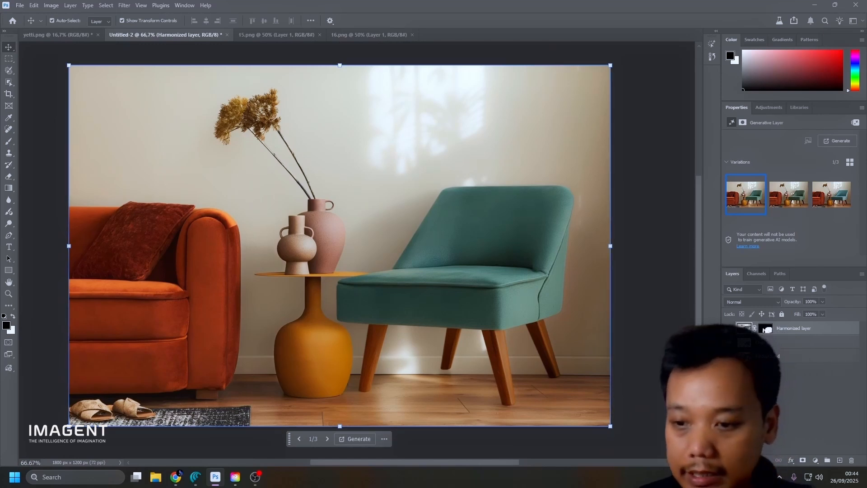
Move the blue chair slightly left and down under the harmonized layer and compare it with the harmonized version
left_click_drag(456, 300, 484, 320)
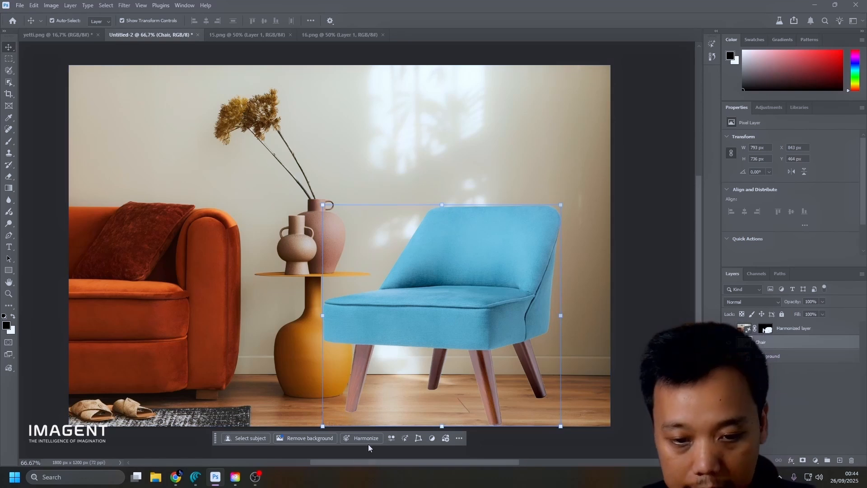
left_click(375, 432)
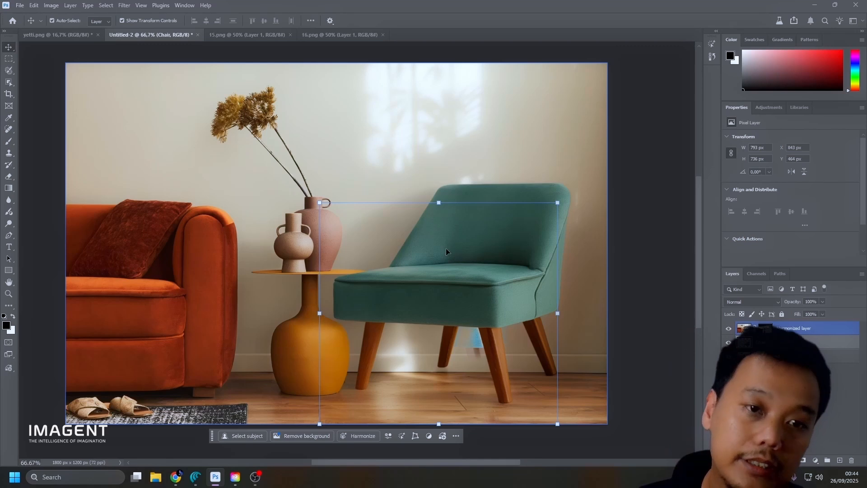
Switch to the 16.png document and select the entire portrait image with a rectangular marquee
left_click(235, 35)
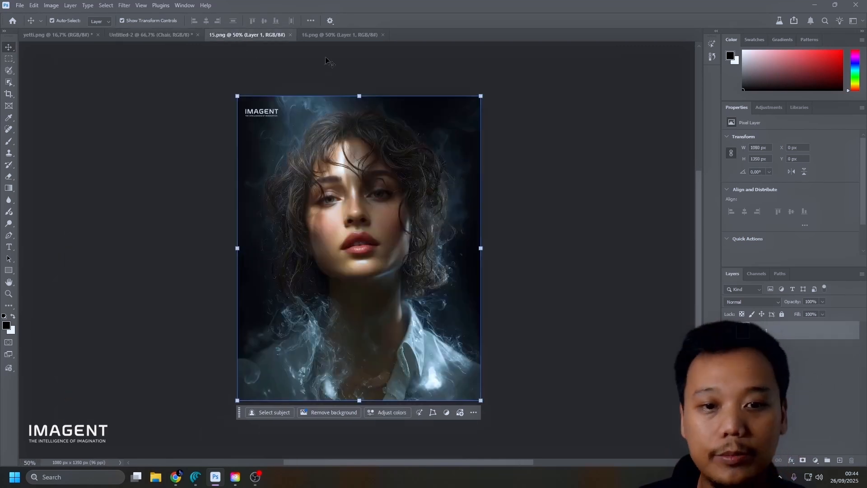
left_click(330, 36)
left_click(378, 188, "ctrl")
left_click_drag(423, 290, 389, 270)
left_click(367, 223, "ctrl")
left_click(389, 270, "alt")
left_click(389, 270, "alt")
left_click(383, 270, "ctrl")
left_click(378, 232, "alt")
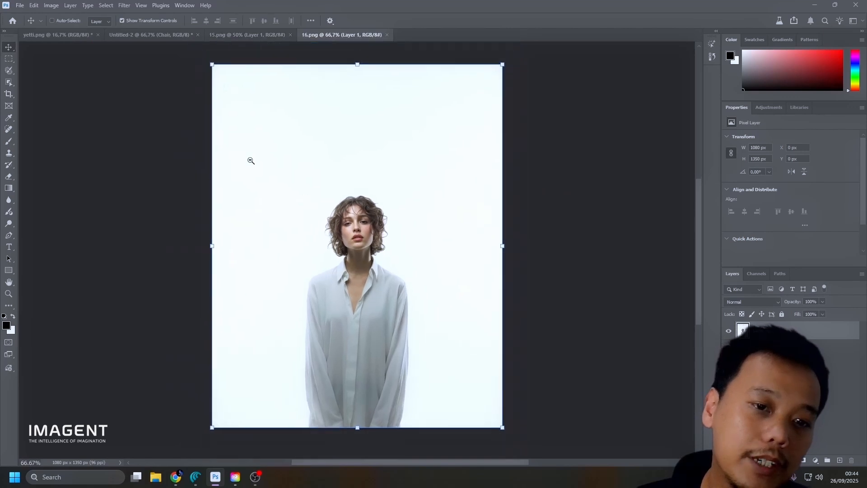
left_click(251, 160, "alt")
left_click(8, 59)
left_click_drag(236, 90, 491, 407)
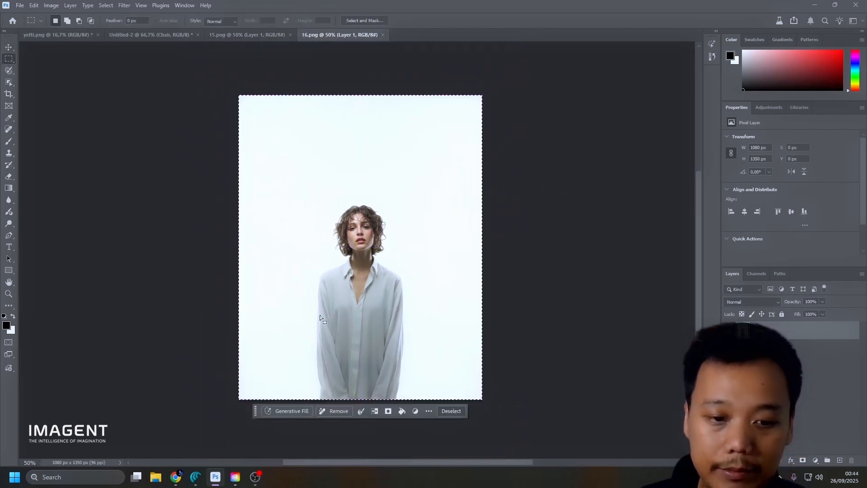
Run Generative Fill on the selection with the prompt "change background to everest peak"
left_click(296, 410)
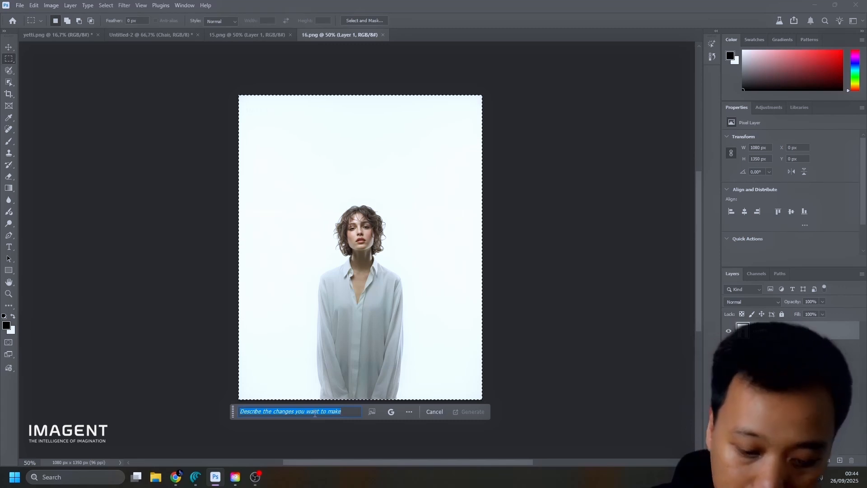
type("d to everest peak")
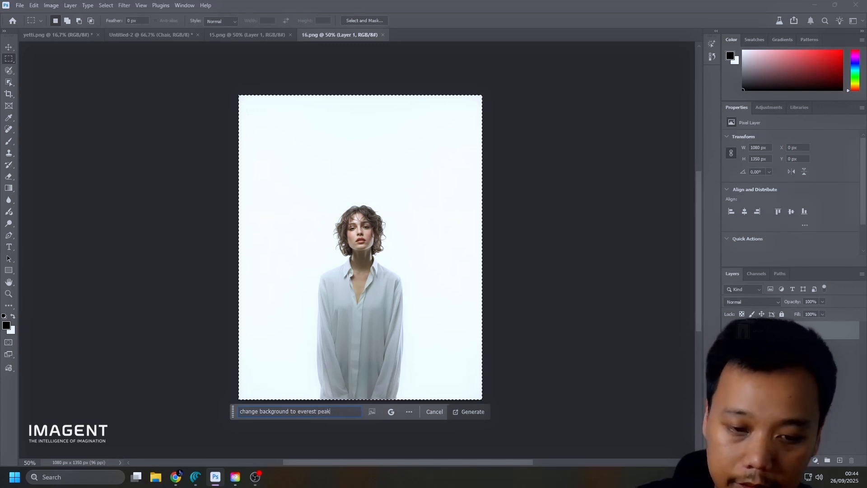
key("Return")
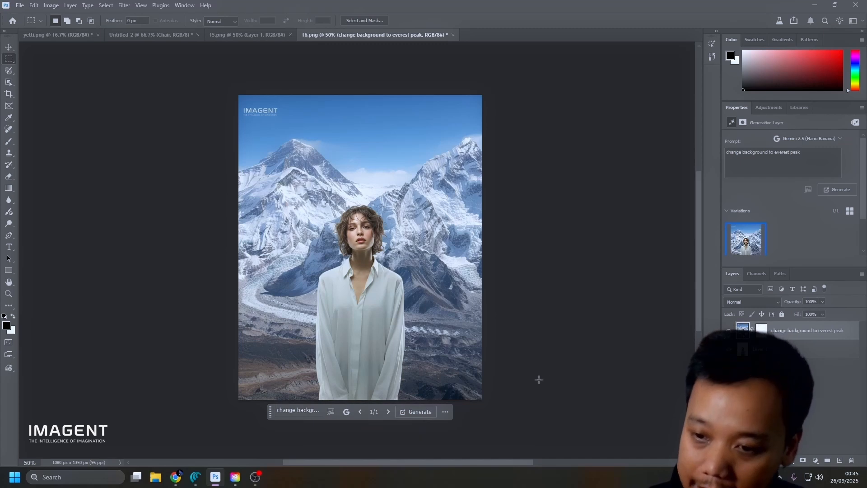
Compare the Everest result with the original portrait and examine the logo, its small text and the woman up close
left_click(728, 331)
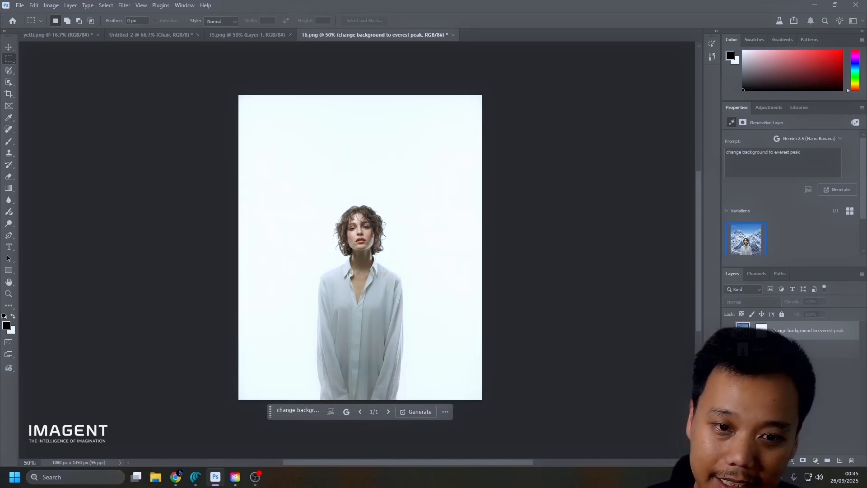
left_click(728, 330)
left_click(201, 115, "ctrl")
left_click(203, 115, "ctrl")
left_click(204, 116, "ctrl")
left_click_drag(275, 135, 226, 239)
left_click(309, 197, "ctrl")
left_click_drag(181, 197, 286, 201)
left_click_drag(368, 206, 310, 199)
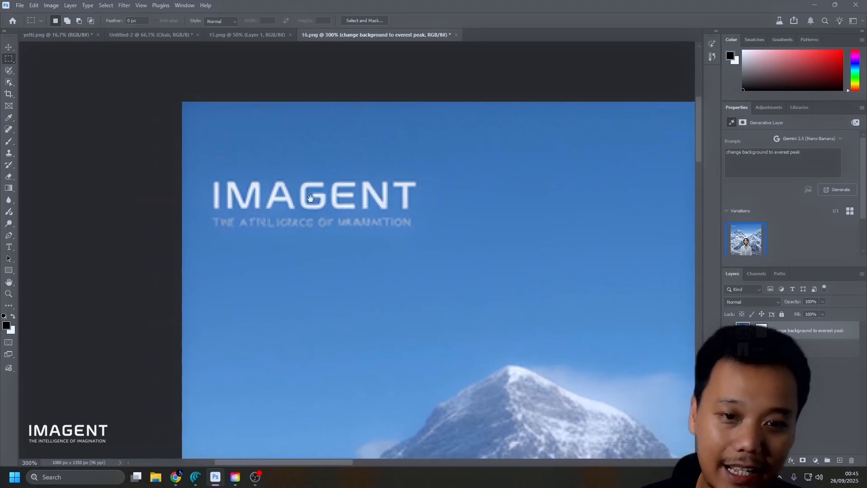
left_click(374, 217, "ctrl")
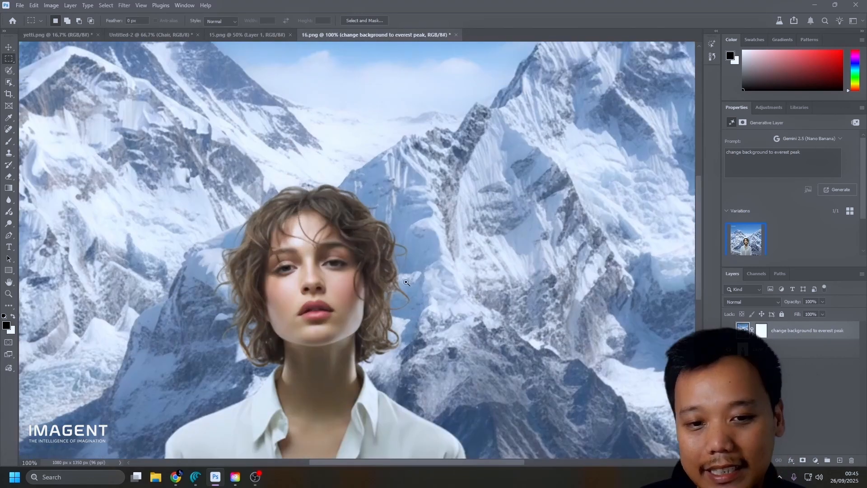
left_click_drag(434, 407, 509, 311)
scroll(425, 229, "down", 3)
scroll(578, 219, "up", 1)
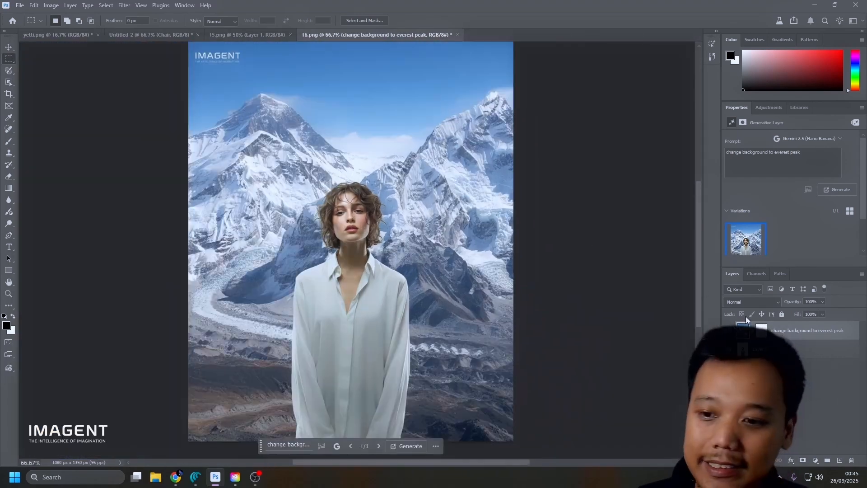
Create an artboard from the Everest generative layer and the original portrait layer
left_click(790, 349, "shift")
right_click(787, 343)
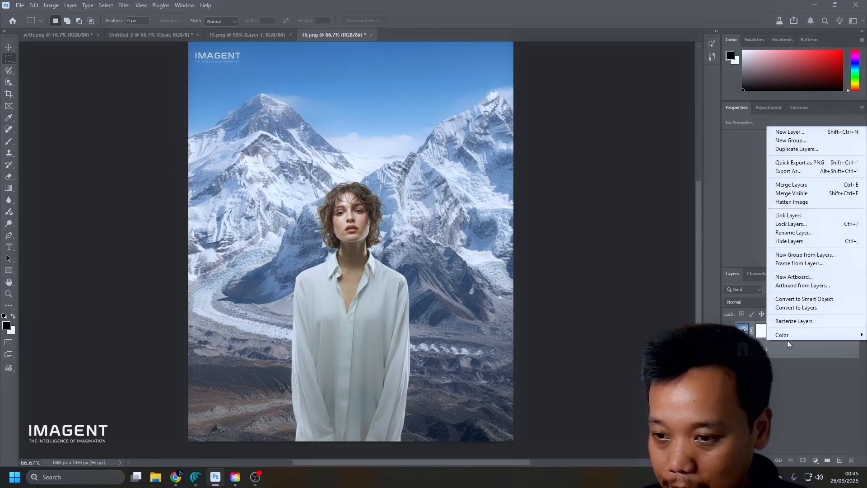
left_click(788, 285)
left_click(484, 140)
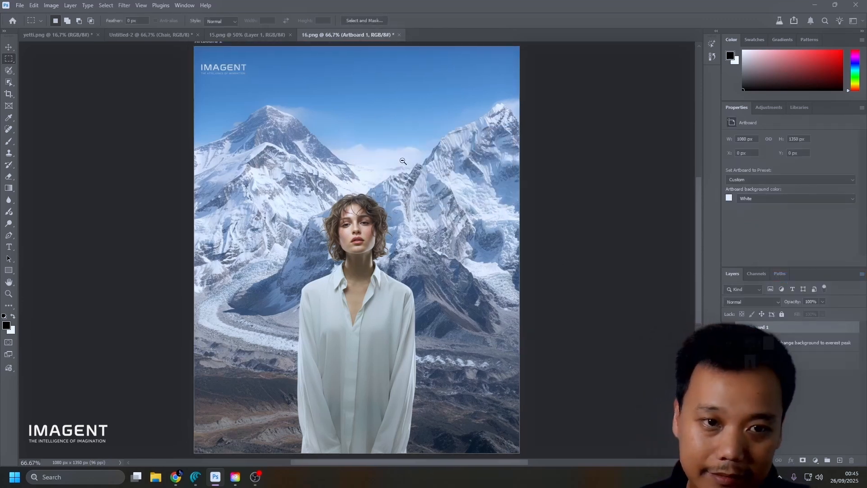
Duplicate the artboard, hide the original artboard and the copy's Everest layer, and select the copy's original portrait layer
scroll(161, 187, "down", 1)
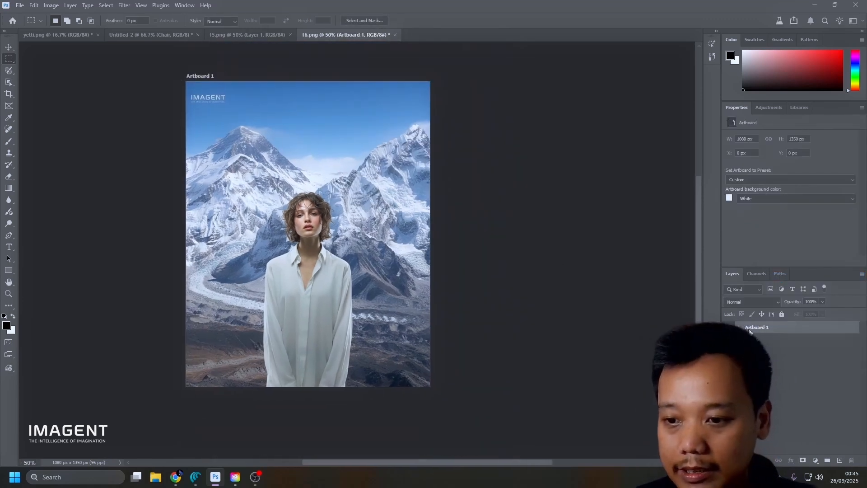
key("ctrl+j")
left_click(9, 49)
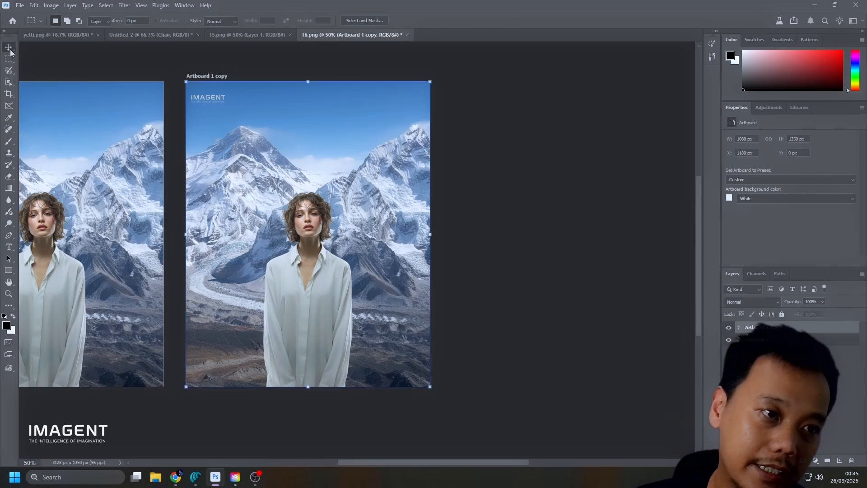
left_click(257, 183)
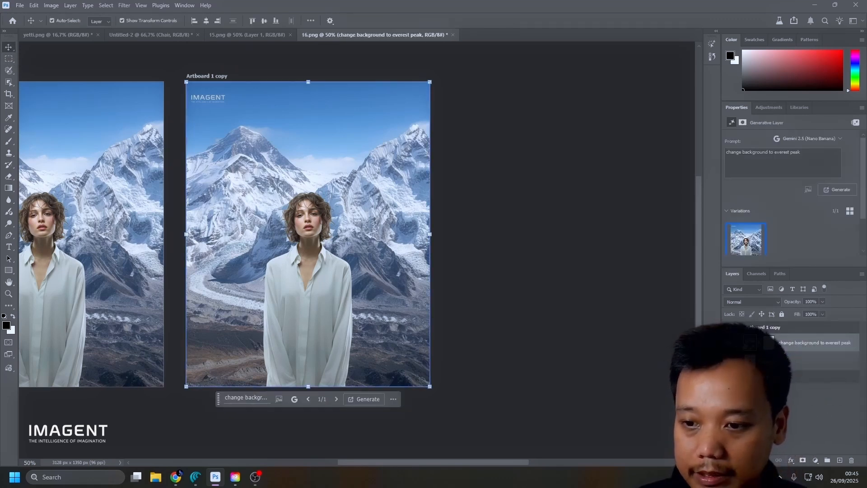
left_click(729, 342)
left_click(729, 376)
left_click(768, 361)
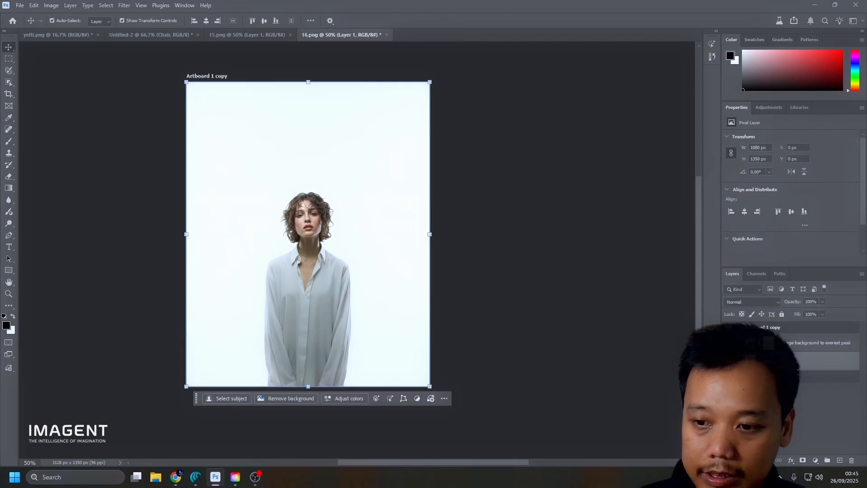
Select the whole portrait in the duplicate artboard and run Generative Fill with the prompt "change background to mandalika circuit"
left_click(11, 60)
left_click_drag(163, 78, 461, 403)
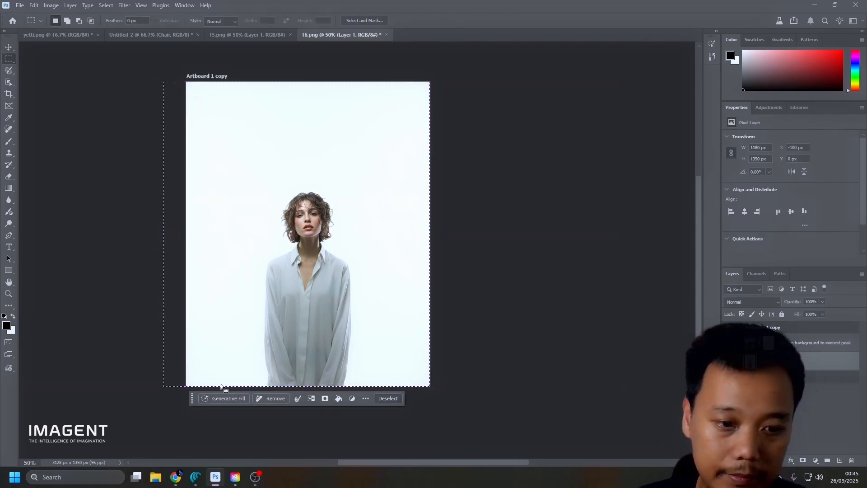
left_click(220, 396)
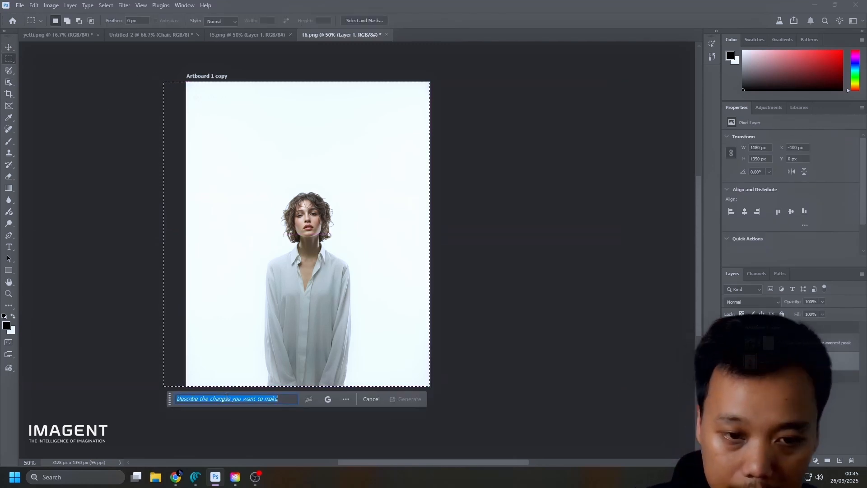
type("c")
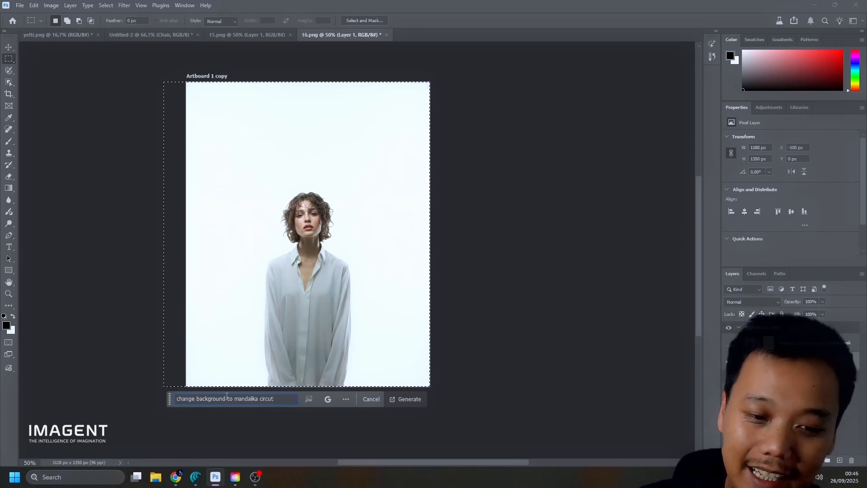
key("BackSpace")
type("it")
key("Return")
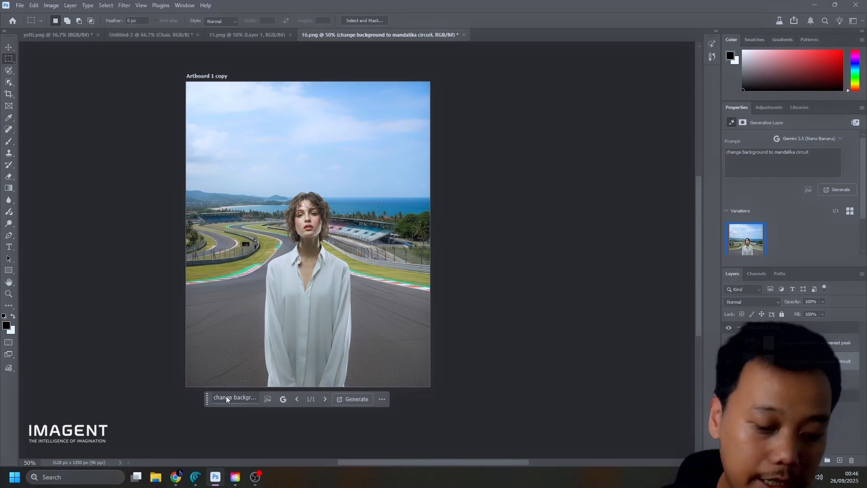
left_click(226, 395)
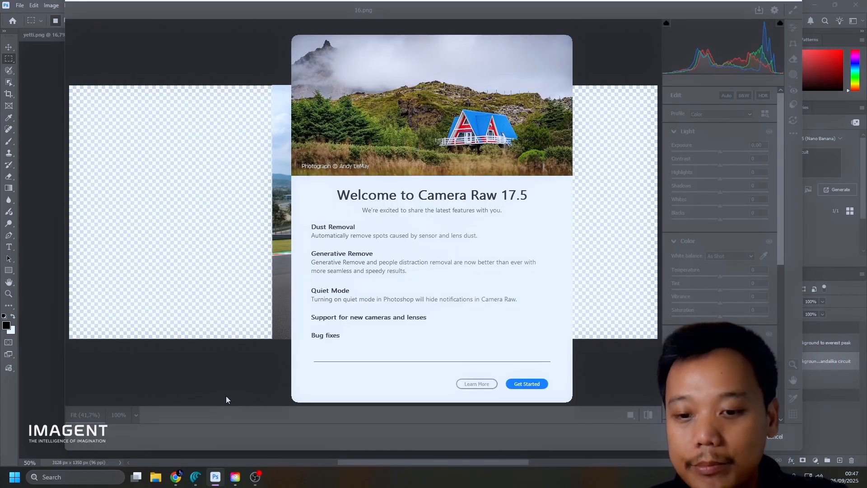
left_click(512, 385)
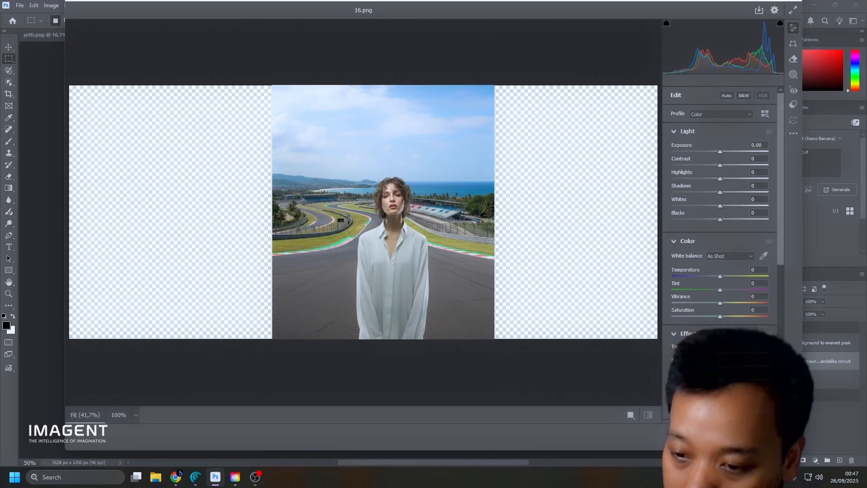
key("Escape")
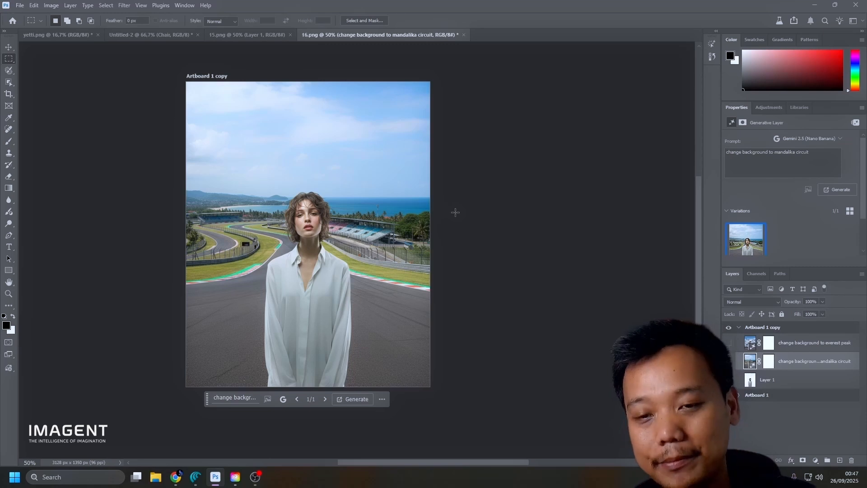